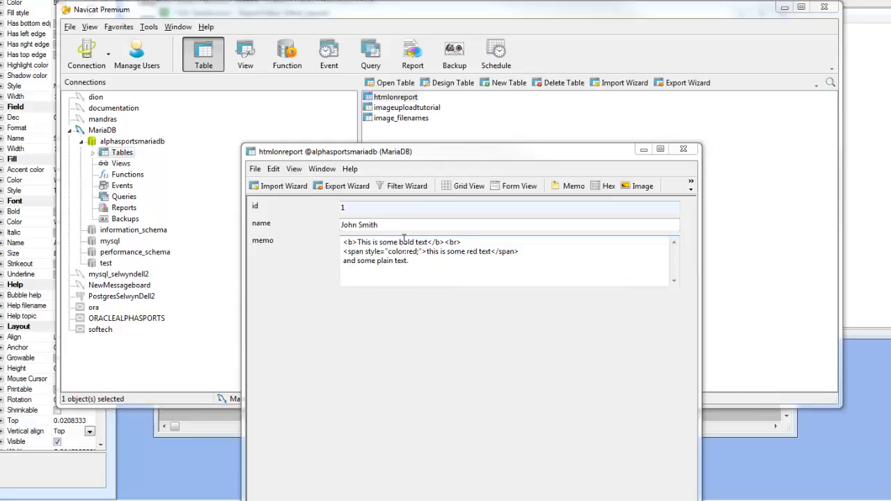
Examine the HTML markup in the memo field of the htmlonreport table, in form and grid view, and close the table
left_click_drag(358, 241, 486, 253)
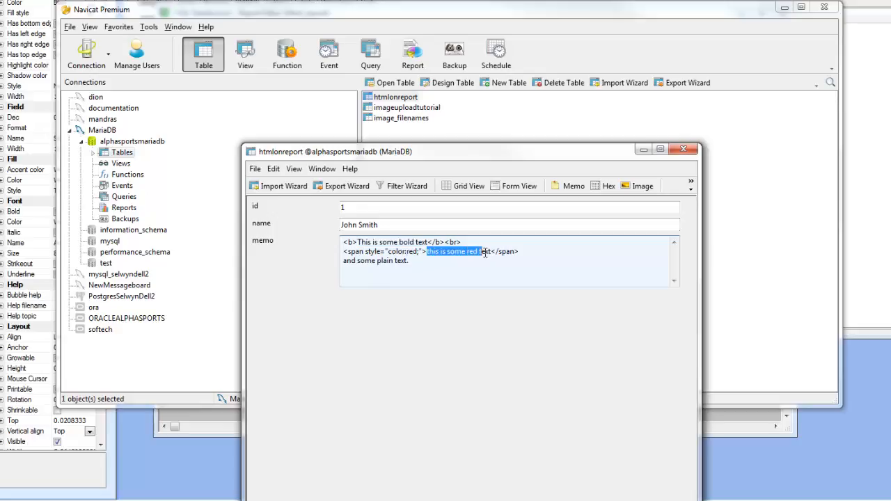
left_click_drag(347, 262, 406, 261)
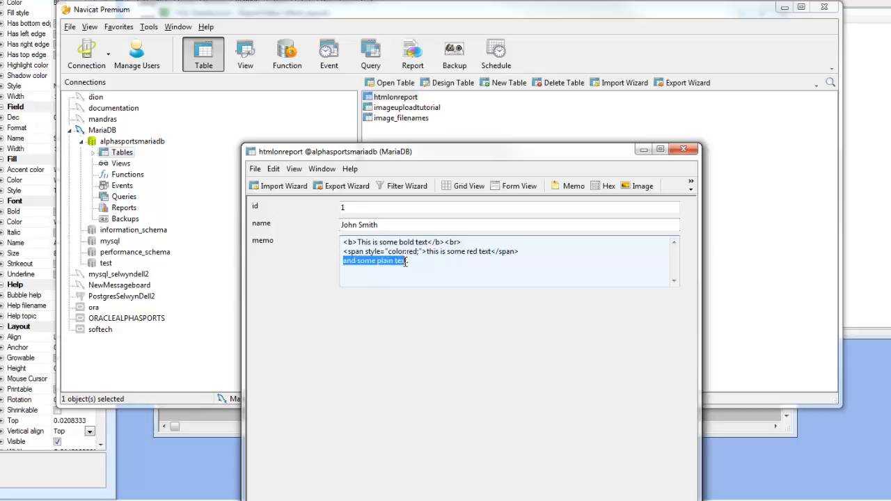
left_click(683, 149)
double_click(396, 97)
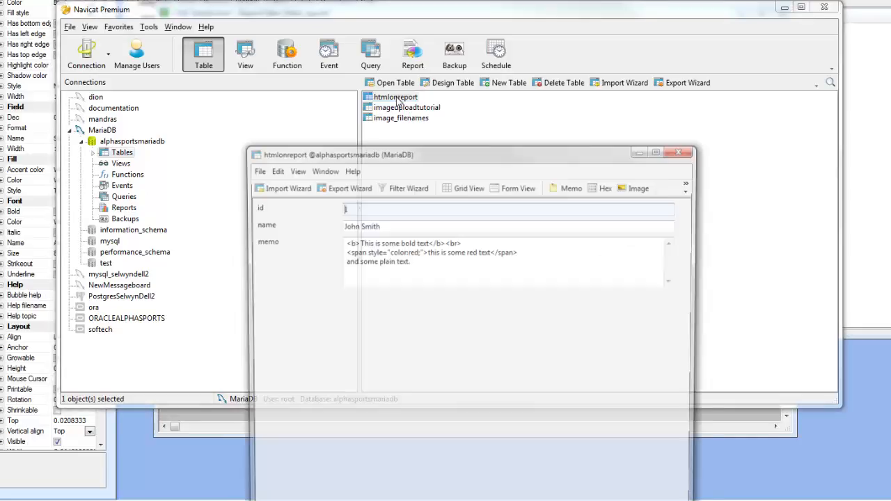
left_click(471, 187)
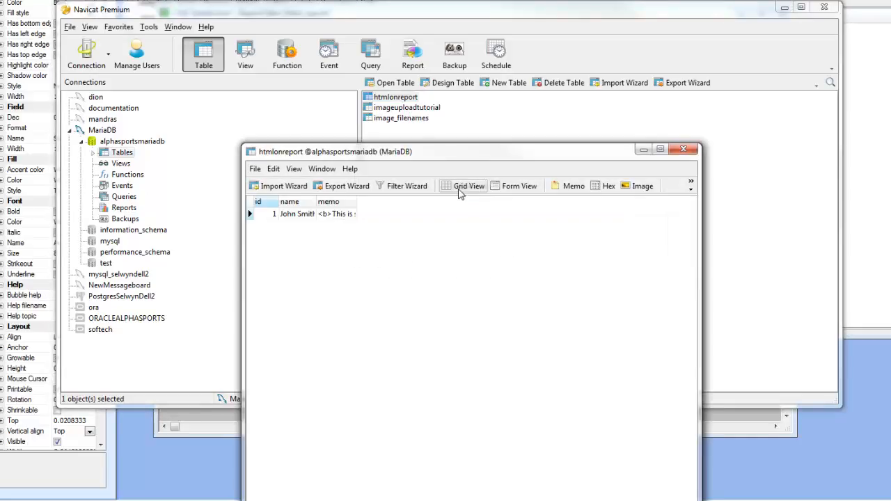
left_click(683, 149)
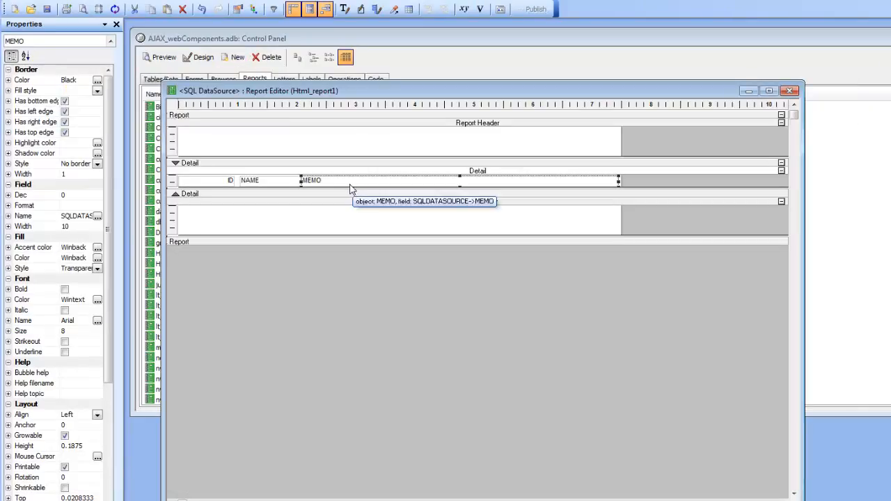
Preview the Html_report1 report in Alpha Anywhere to check how the memo field prints, and return to the design
left_click(83, 10)
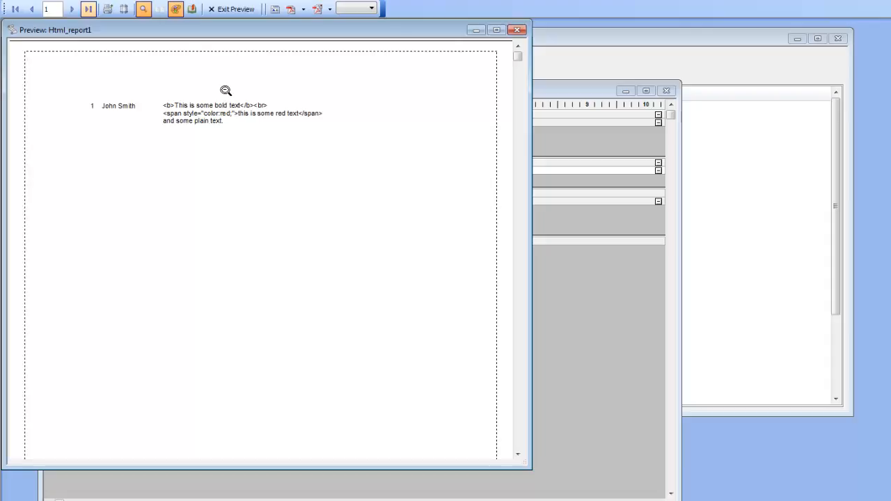
left_click(232, 10)
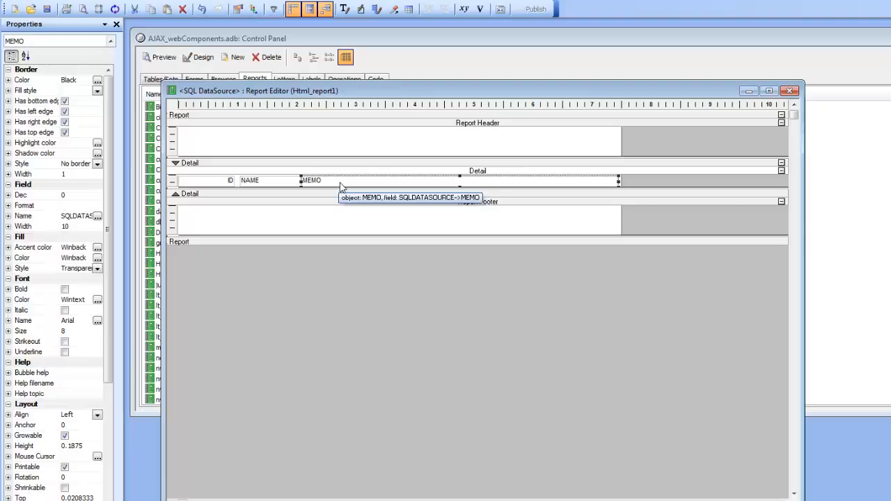
Delete the MEMO field from the Detail section and make that section taller
key("Delete")
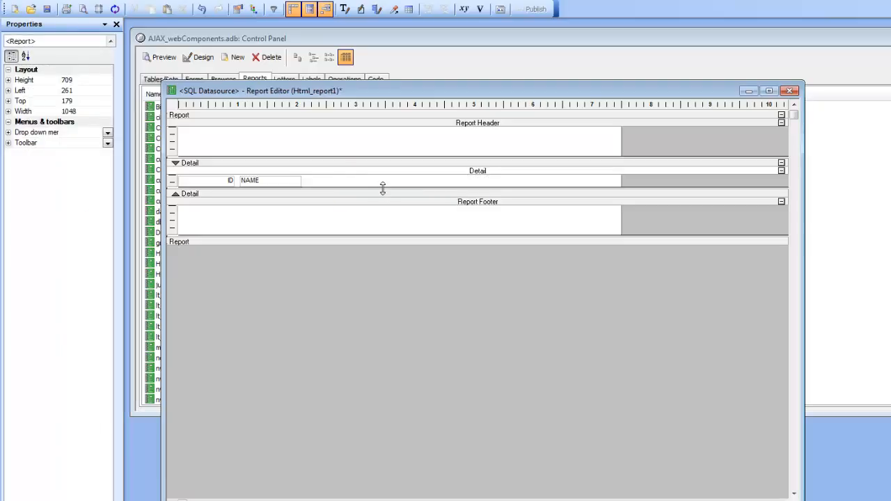
left_click_drag(382, 188, 382, 207)
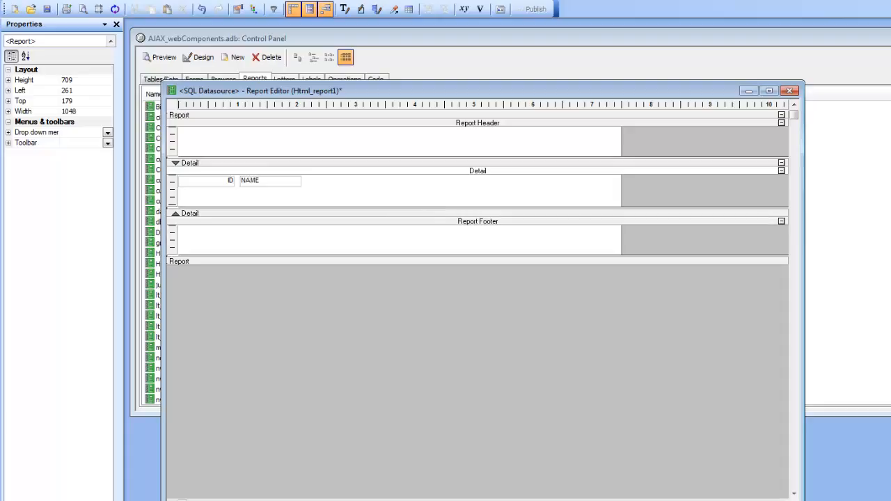
Place an HTML object about 5.23 wide and 0.22 high in the Detail section, directly beside the NAME field
left_click_drag(890, 230, 683, 222)
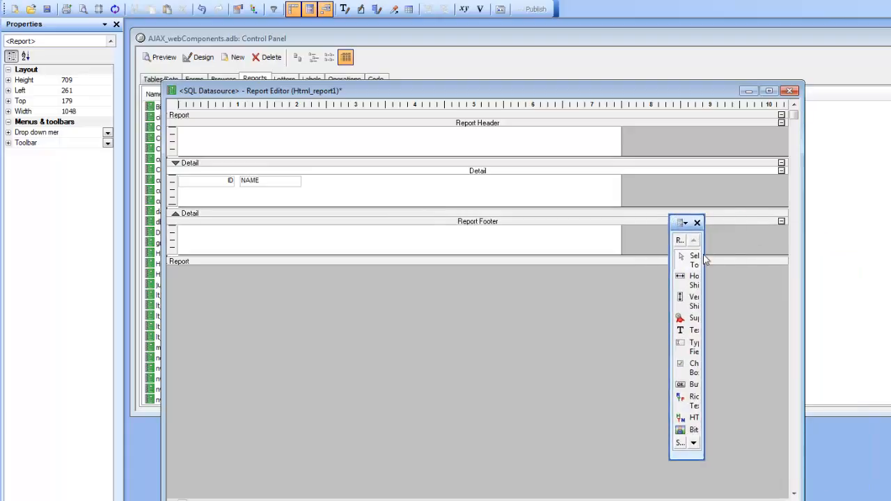
left_click_drag(705, 259, 820, 258)
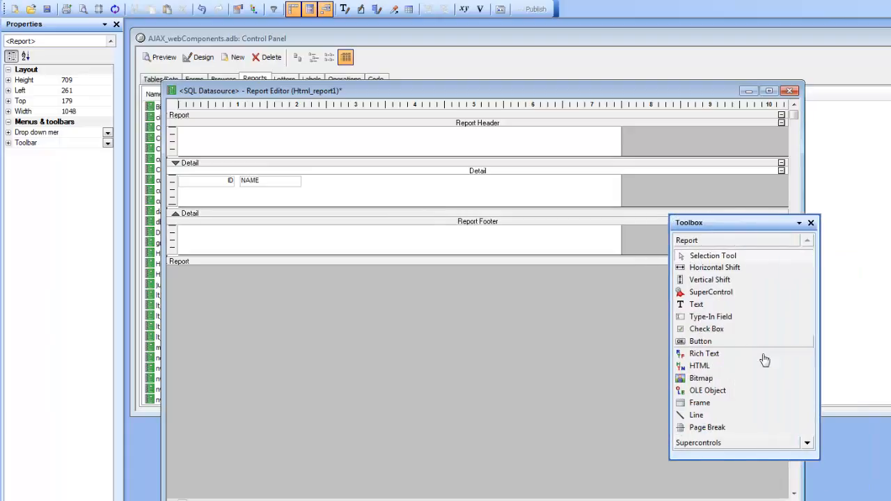
left_click(702, 367)
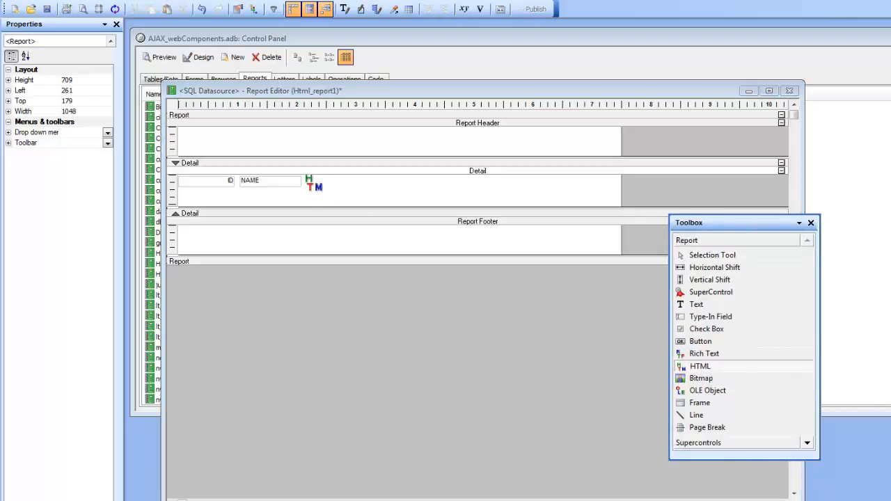
left_click_drag(307, 178, 616, 190)
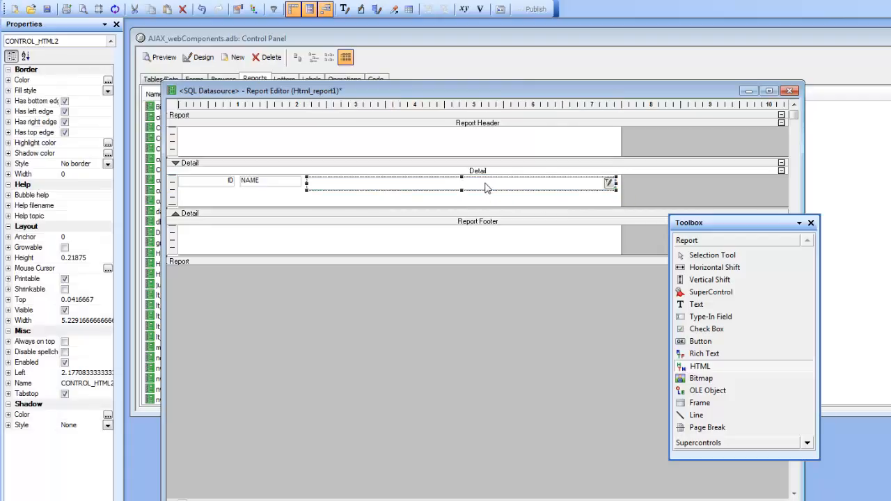
left_click_drag(489, 187, 487, 182)
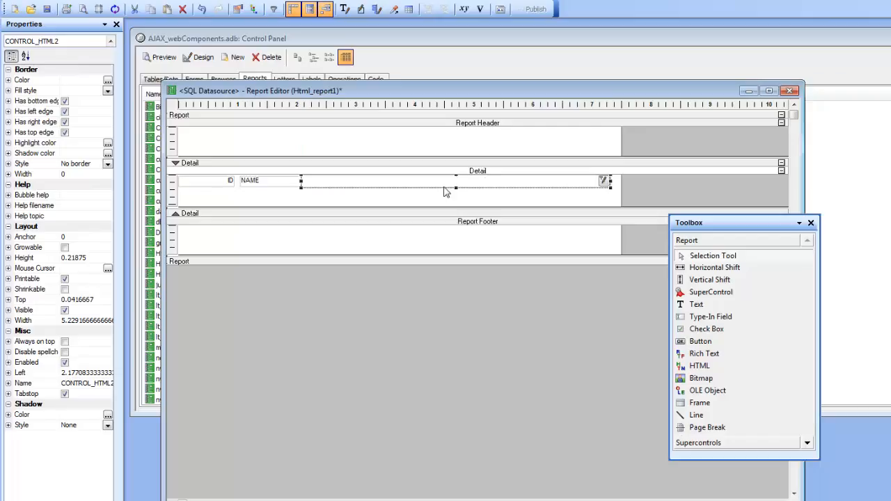
Insert the Memo field from SQLDATASOURCE into the HTML object's content and save it
double_click(605, 182)
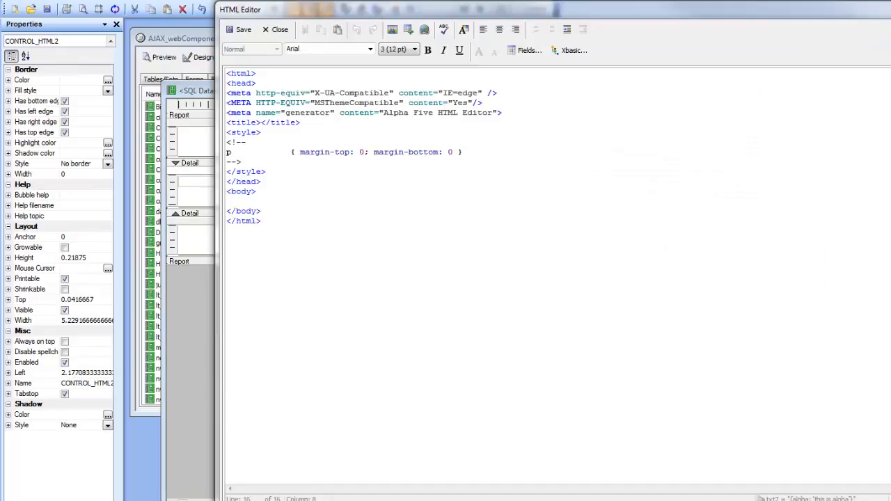
left_click(525, 52)
left_click(570, 295)
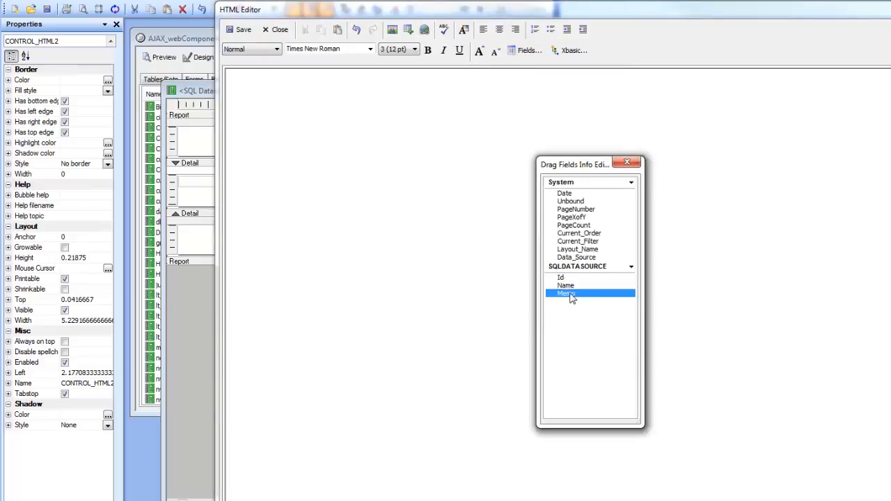
left_click_drag(570, 295, 252, 92)
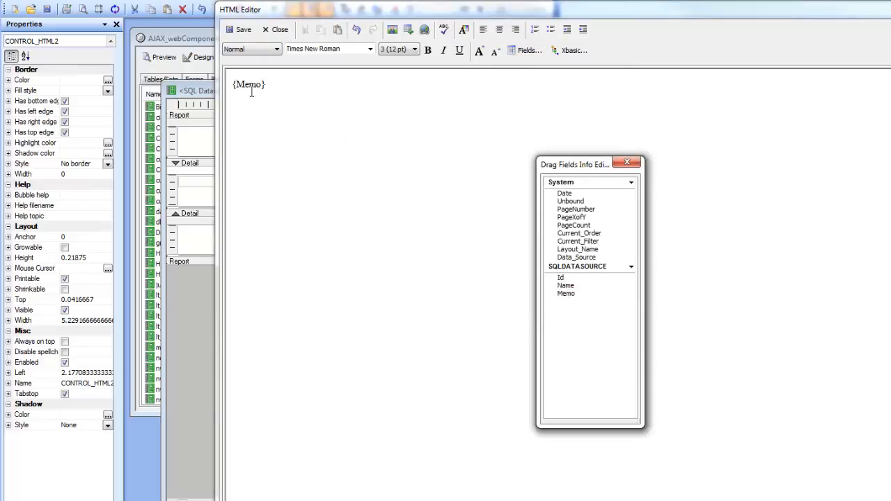
left_click(240, 31)
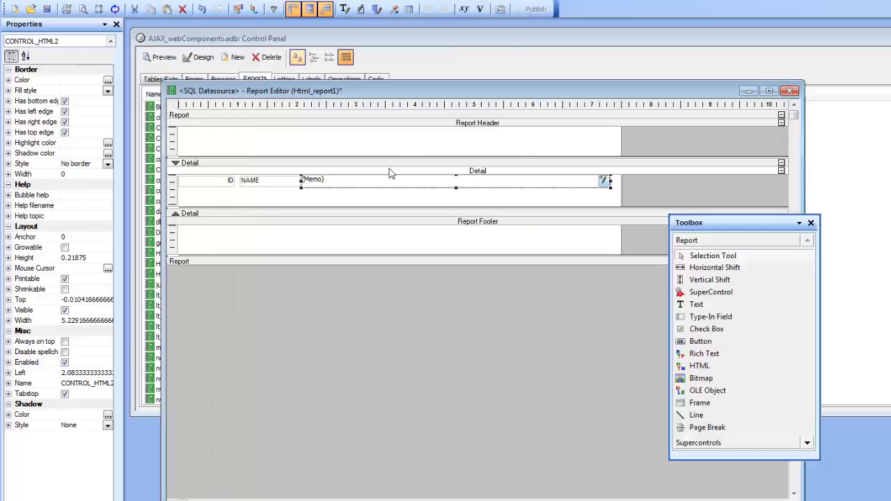
Shrink the Detail section to fit the HTML object and check the result in a report preview
left_click_drag(382, 203, 379, 189)
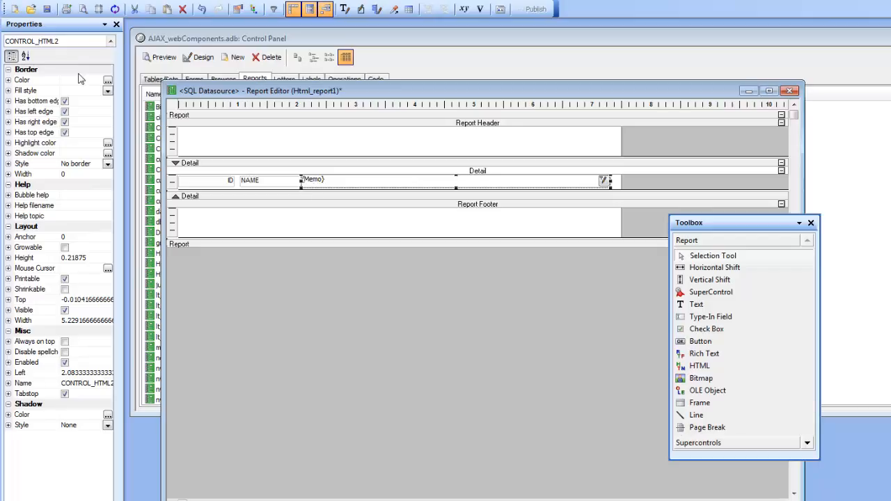
left_click(82, 10)
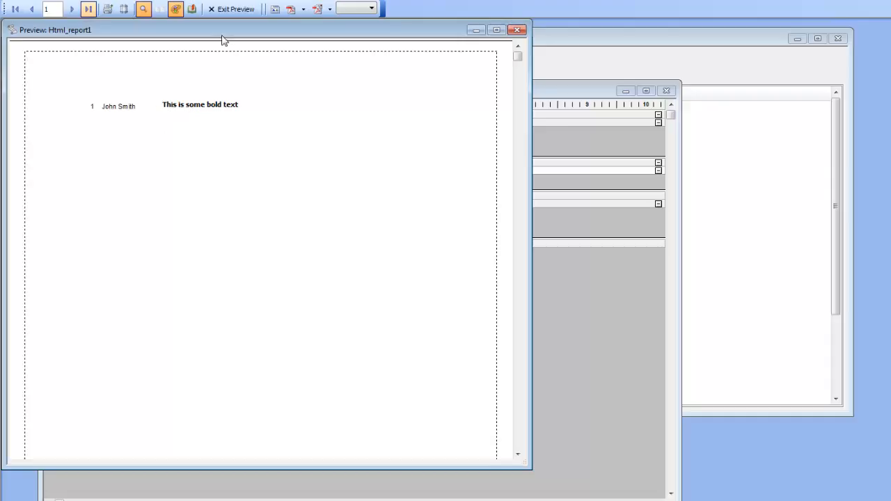
left_click(223, 9)
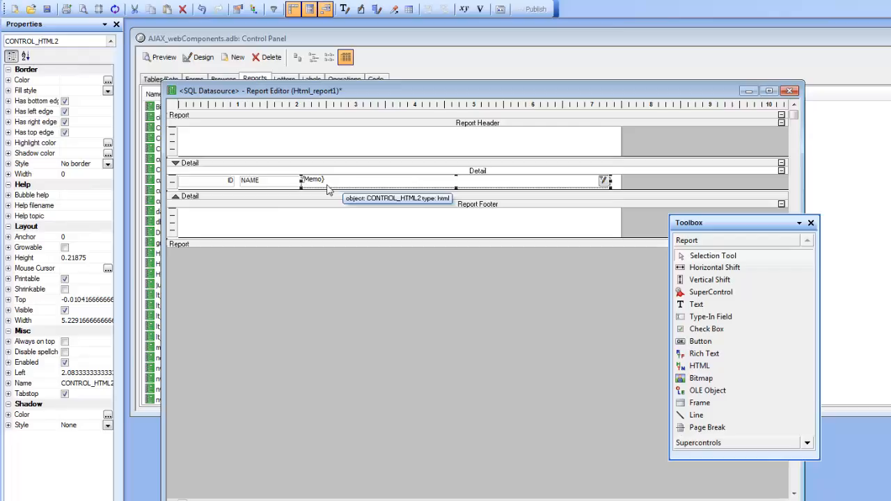
Make the HTML object growable and preview the report to check the complete memo text
left_click(65, 250)
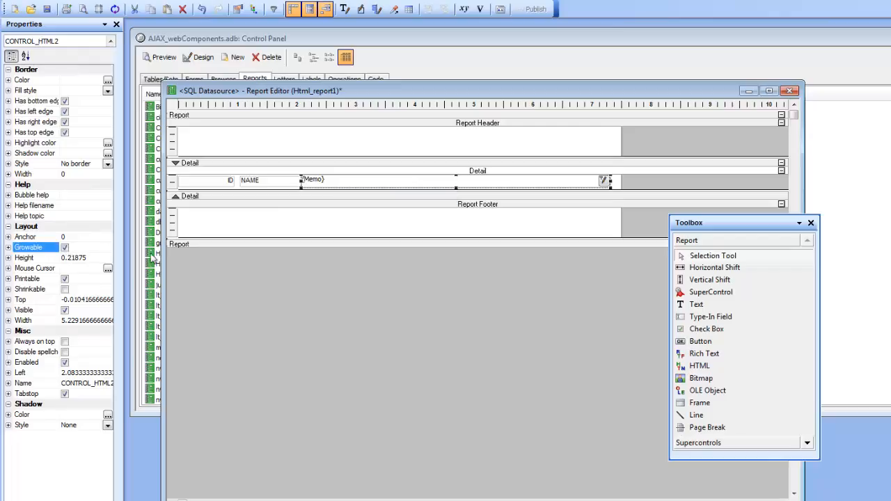
left_click(84, 9)
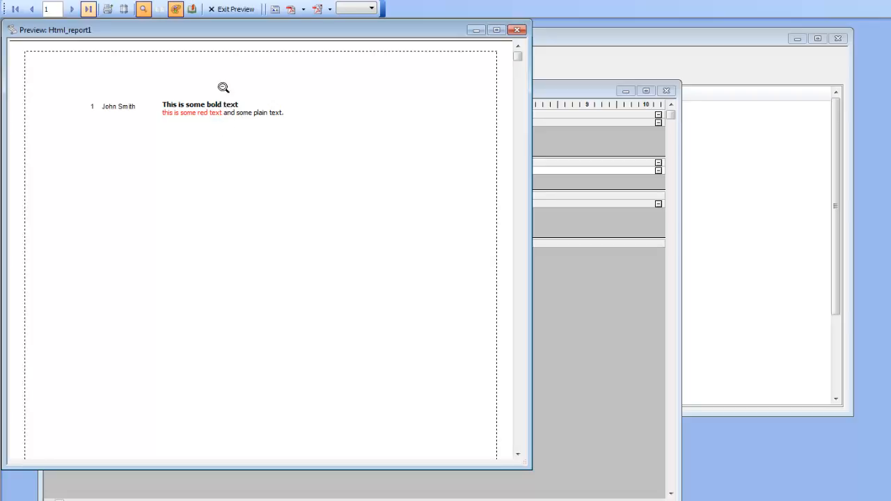
left_click(234, 10)
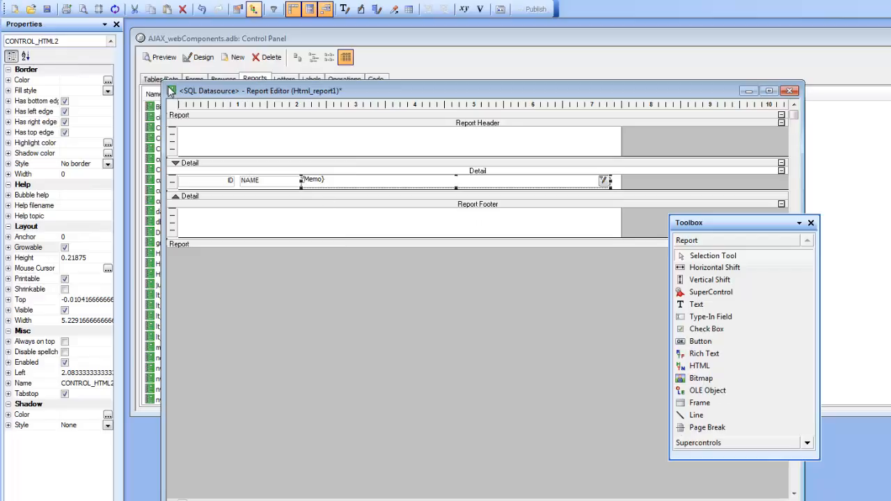
Save the Html_report1 report and close its editor
left_click(47, 8)
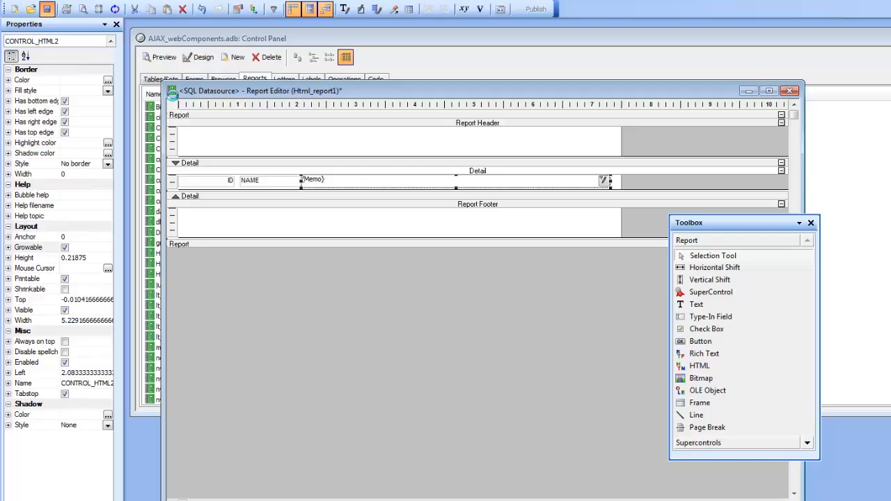
left_click(790, 93)
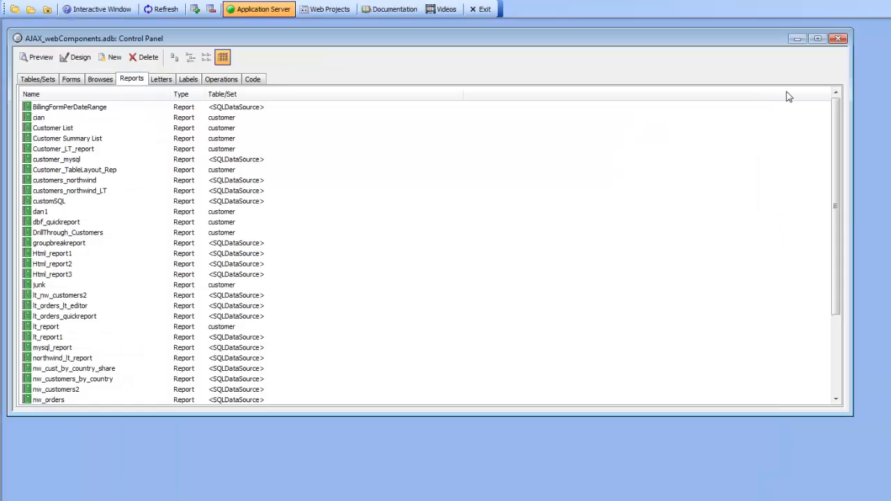
Start a blank free-form report on an ad hoc SQL data source, using connection mariadb_alphasports and all columns of the htmlonreport table
left_click(113, 58)
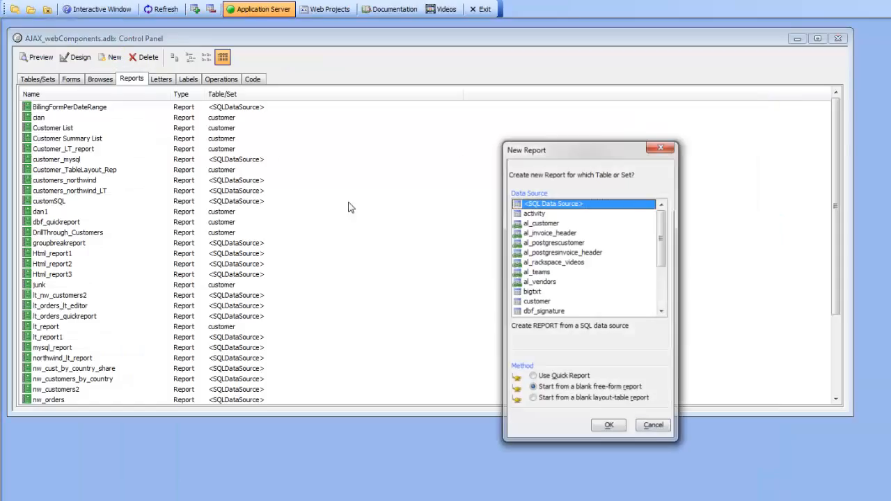
left_click(608, 428)
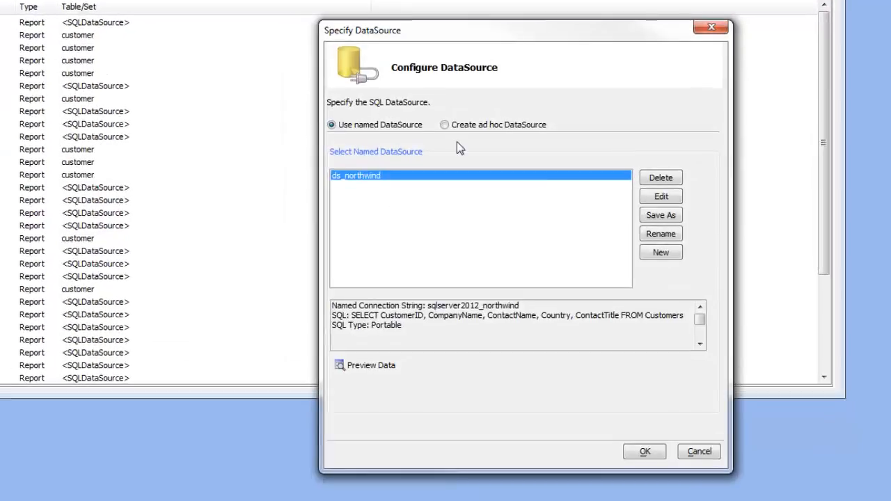
left_click(466, 125)
left_click(538, 197)
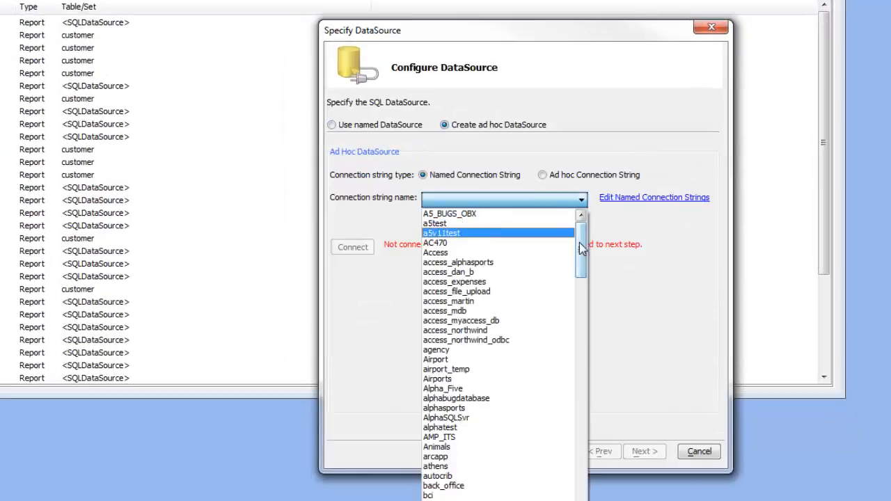
left_click_drag(583, 250, 594, 414)
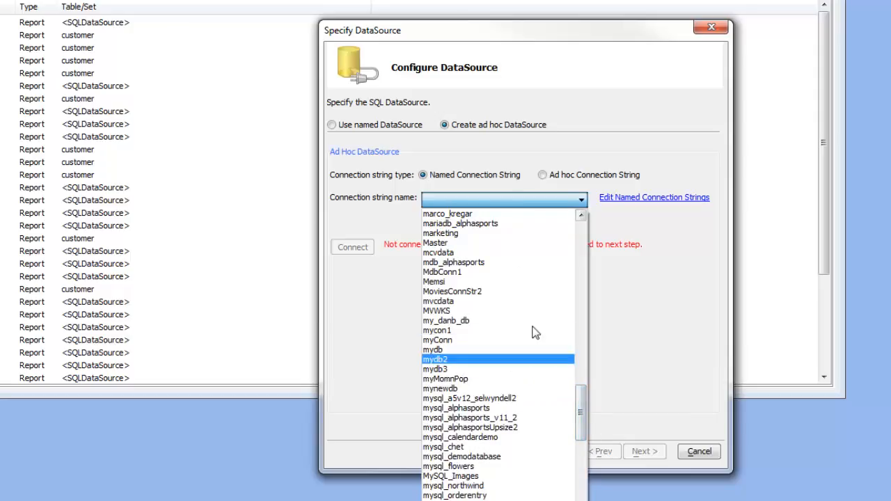
left_click(491, 224)
left_click(645, 451)
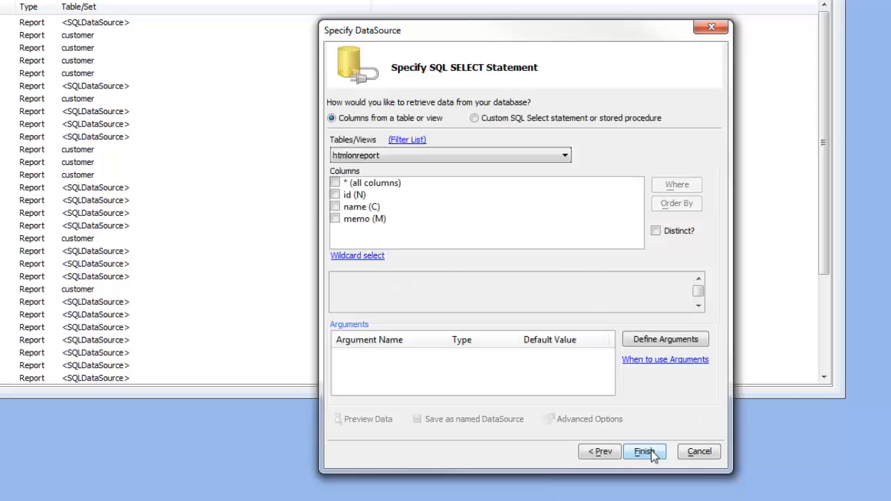
left_click(334, 182)
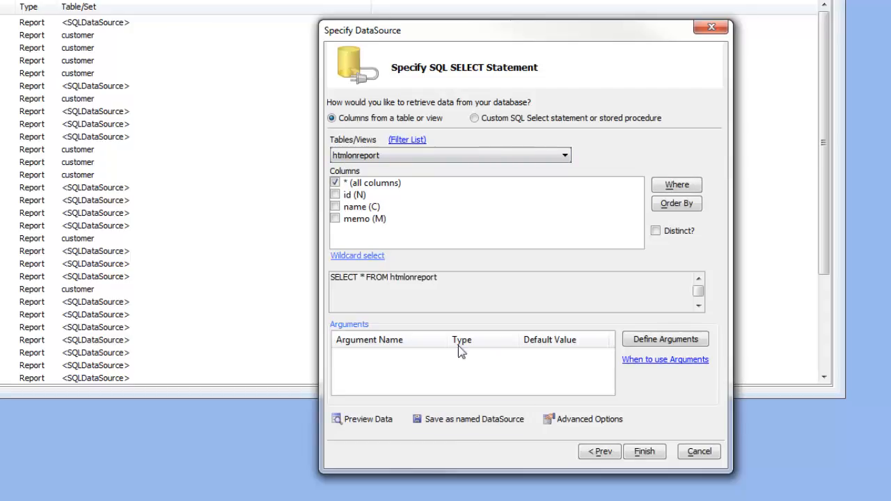
Override the Memo field's definition with the HTML Memo data type and finish the data source, keeping the proposed design-time record limit
left_click(554, 422)
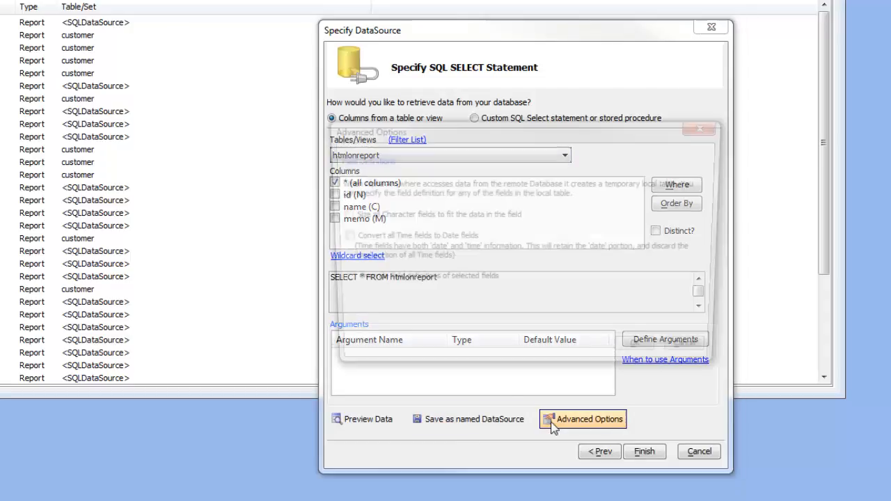
left_click(337, 280)
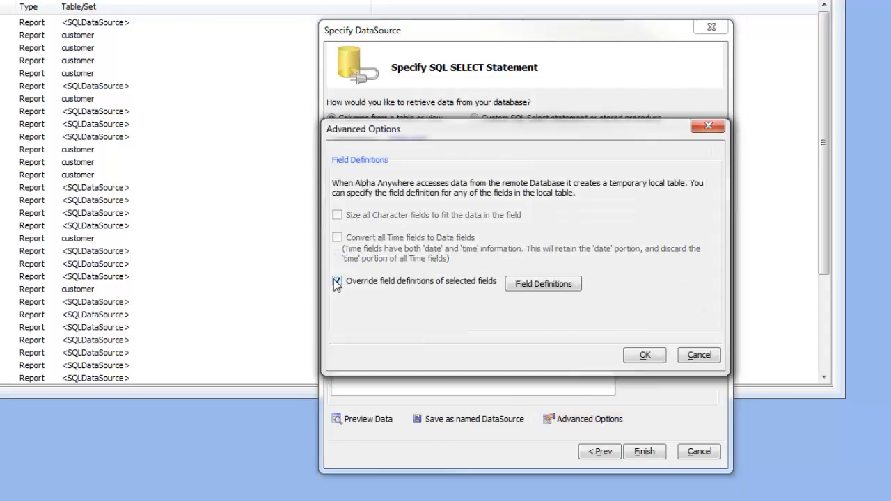
left_click(531, 283)
left_click(357, 198)
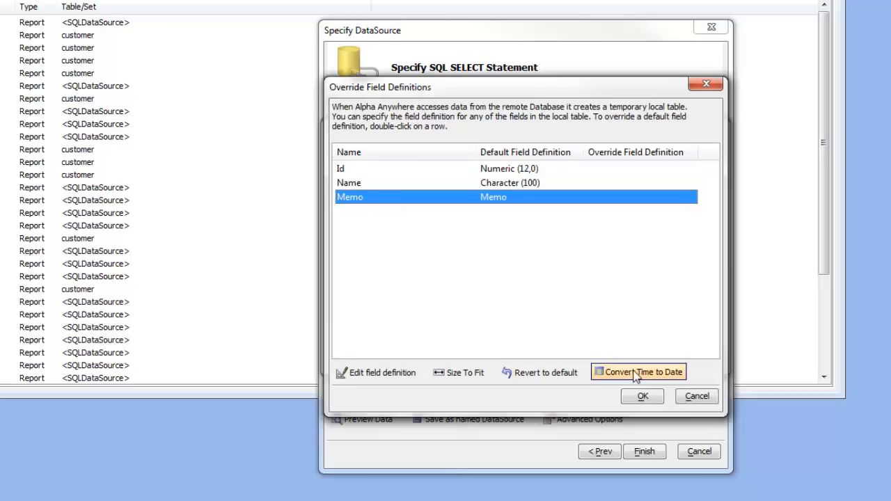
double_click(501, 202)
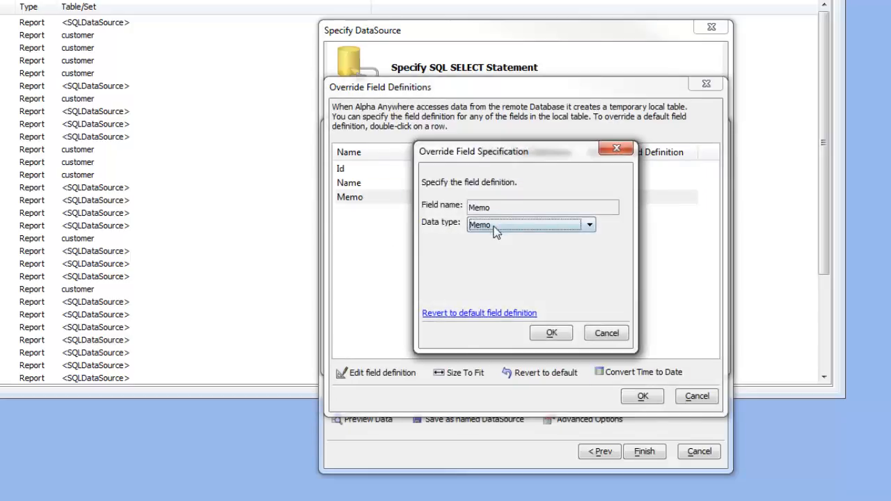
left_click(496, 225)
left_click(486, 366)
left_click(551, 333)
left_click(640, 398)
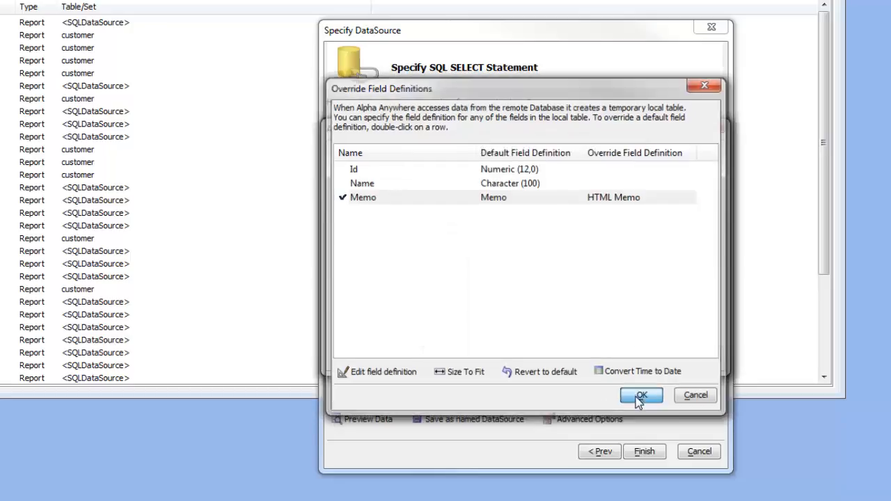
left_click(643, 356)
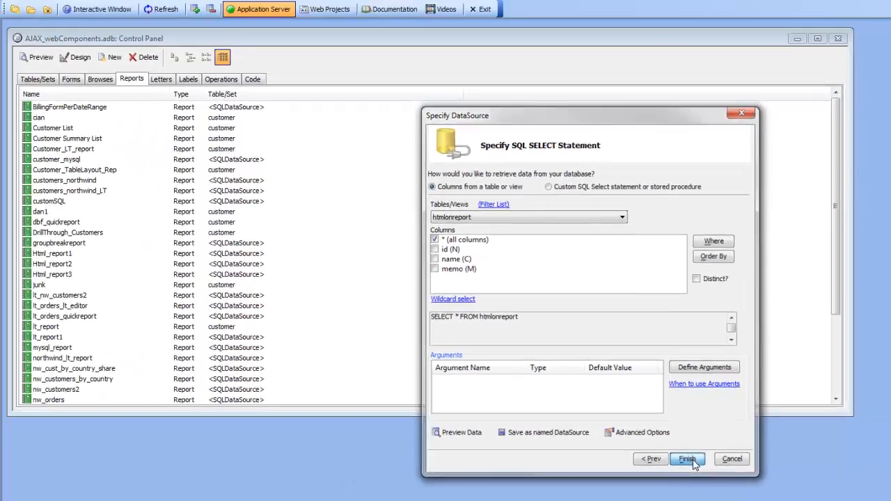
left_click(689, 460)
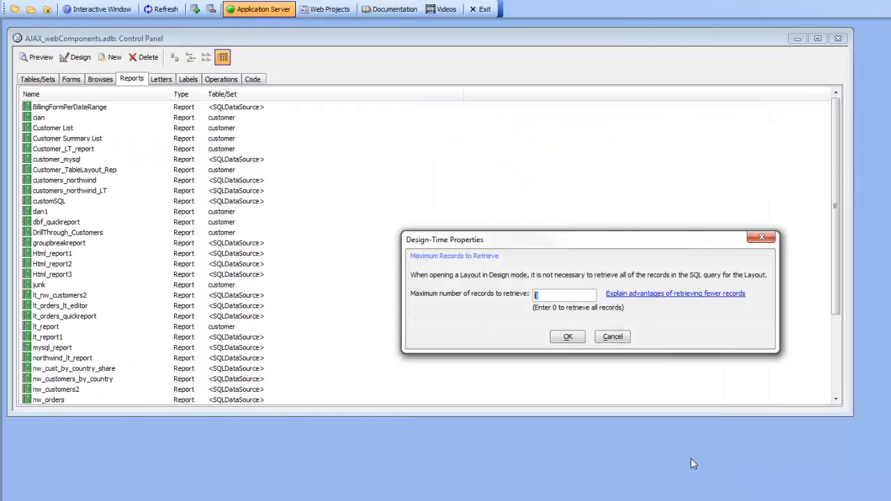
left_click(567, 337)
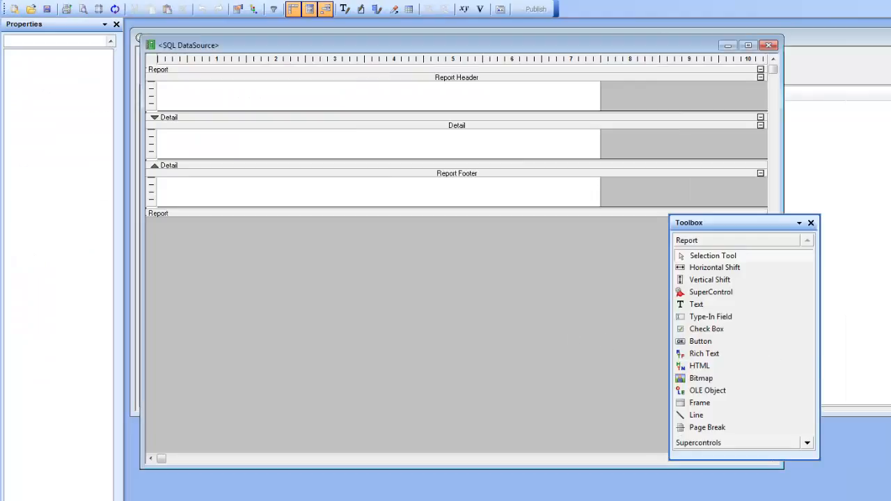
Place the ID, NAME and MEMO fields in the Detail section and widen MEMO to the right edge of the printable area
left_click_drag(859, 215, 189, 144)
left_click(333, 143)
left_click_drag(348, 141, 597, 143)
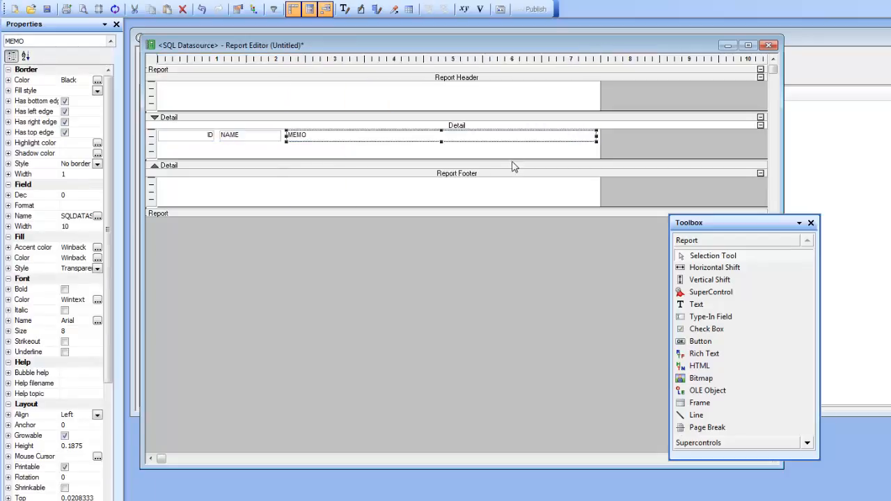
Shrink the Detail section to fit its row of fields and preview the report
left_click_drag(512, 159, 512, 145)
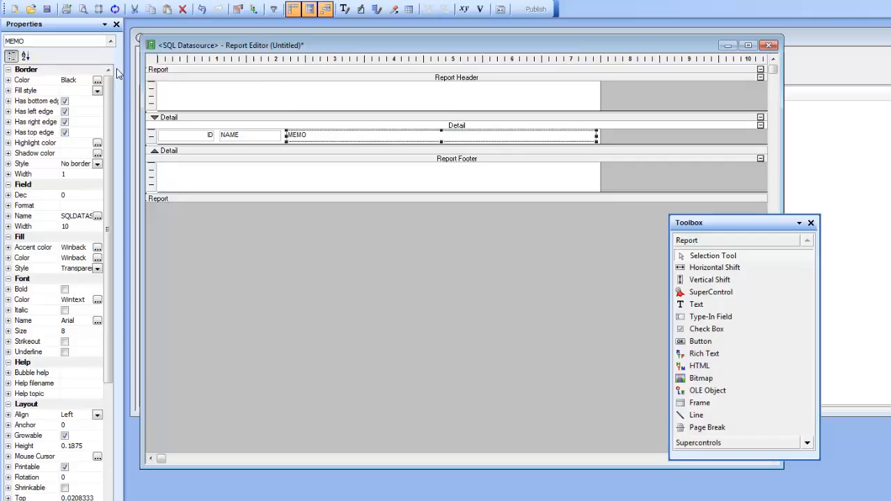
left_click(83, 9)
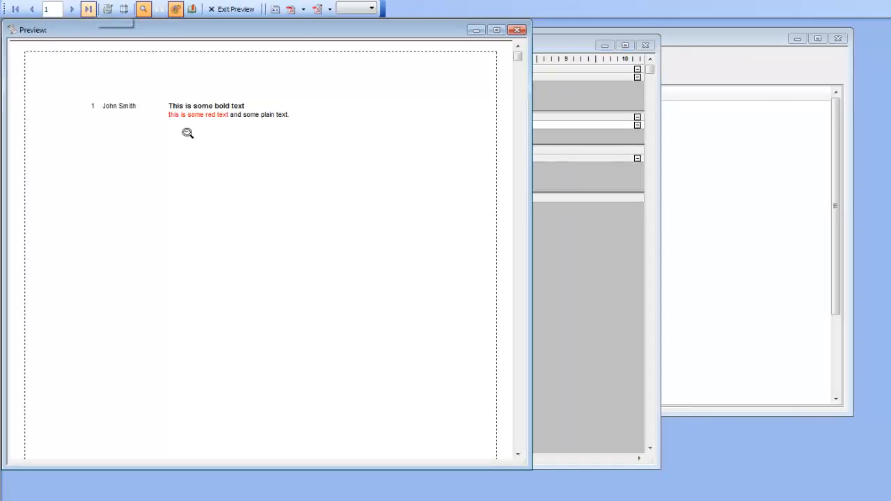